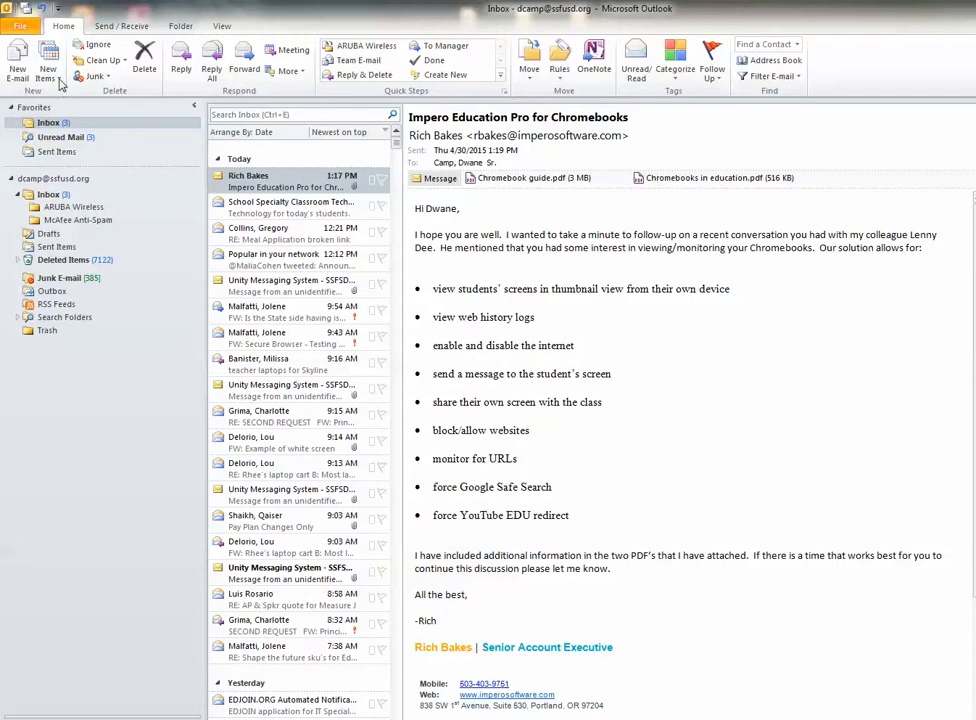
Create a new Outlook data file named Test-Archive.pst in the Other Email folder.
left_click(59, 80)
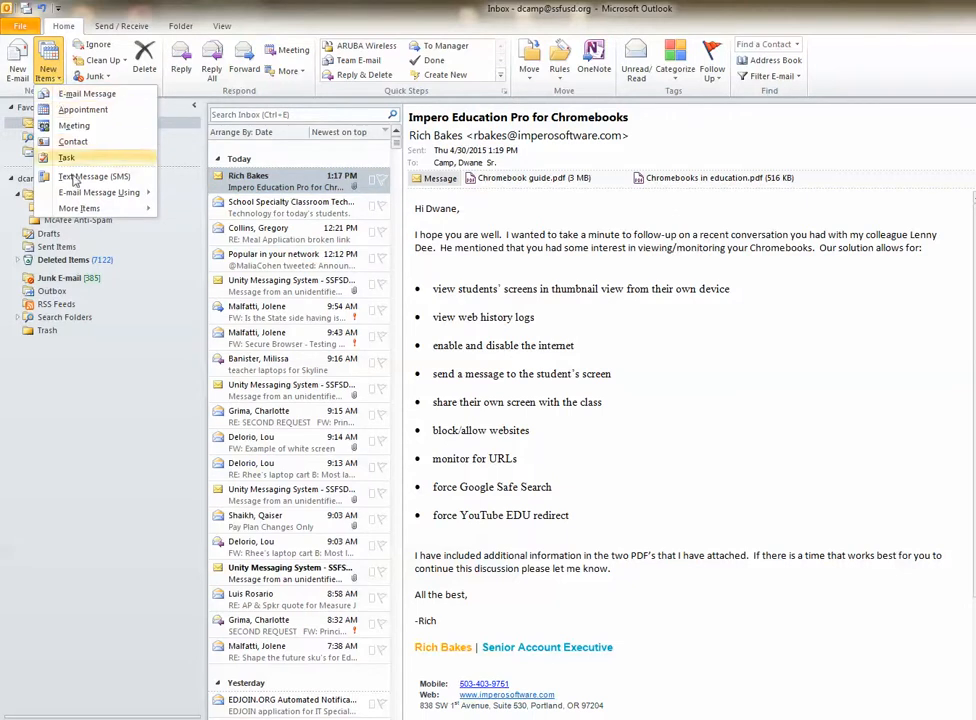
mouse_move(78, 208)
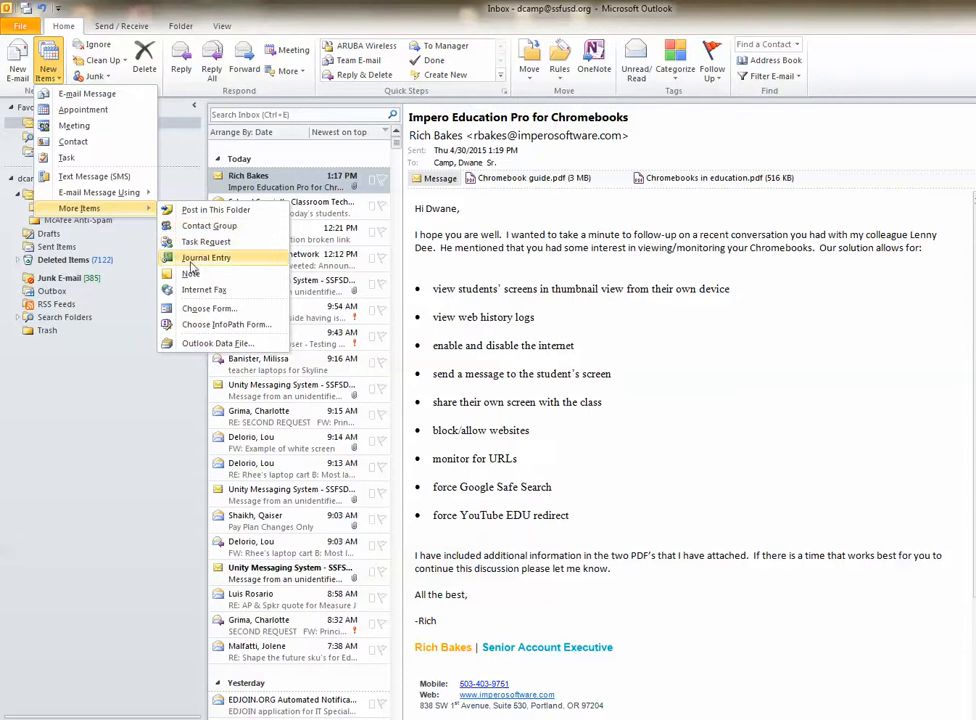
left_click(198, 344)
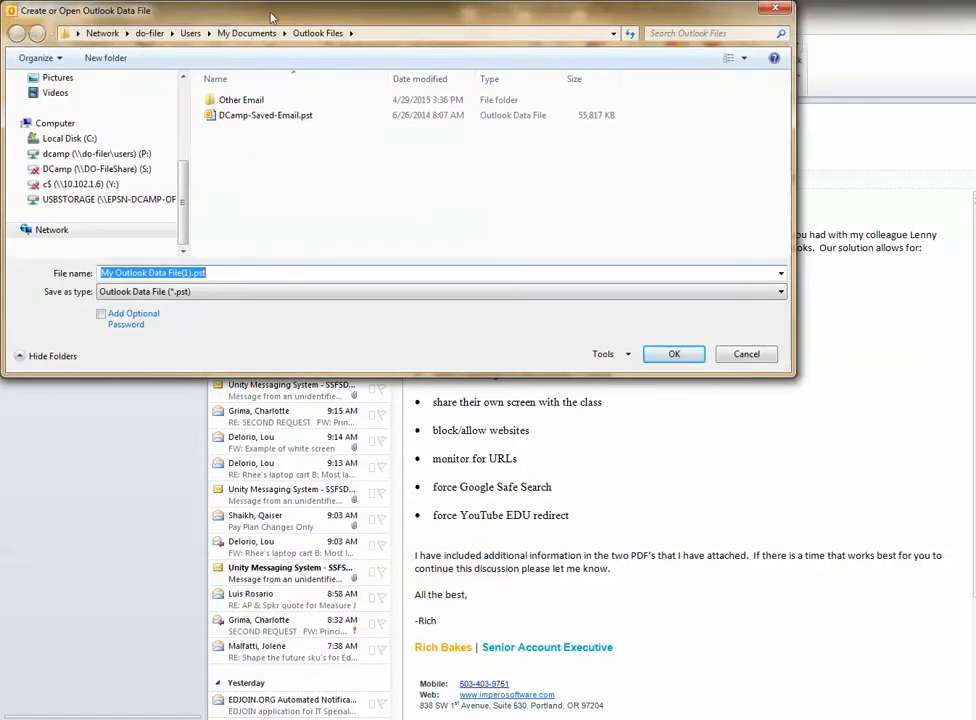
left_click_drag(207, 17, 302, 95)
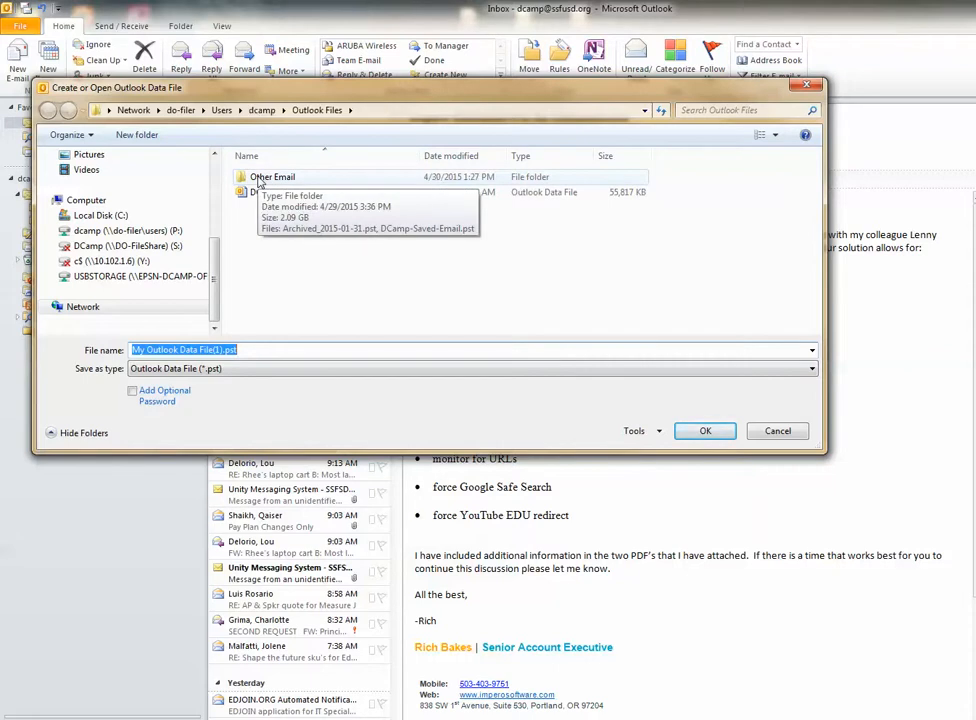
double_click(259, 180)
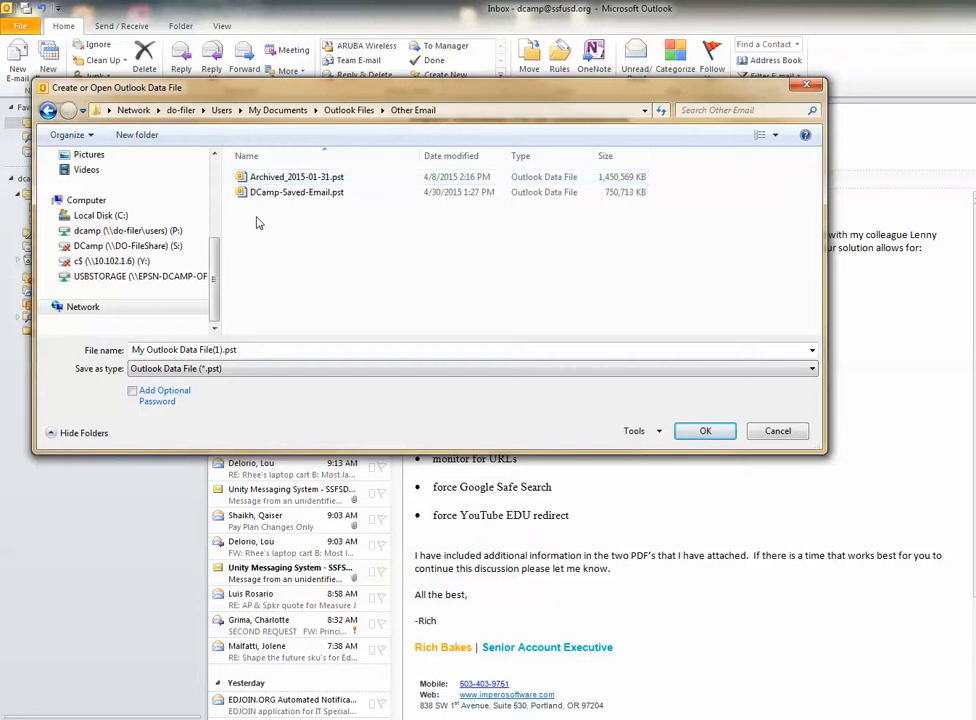
left_click(131, 349)
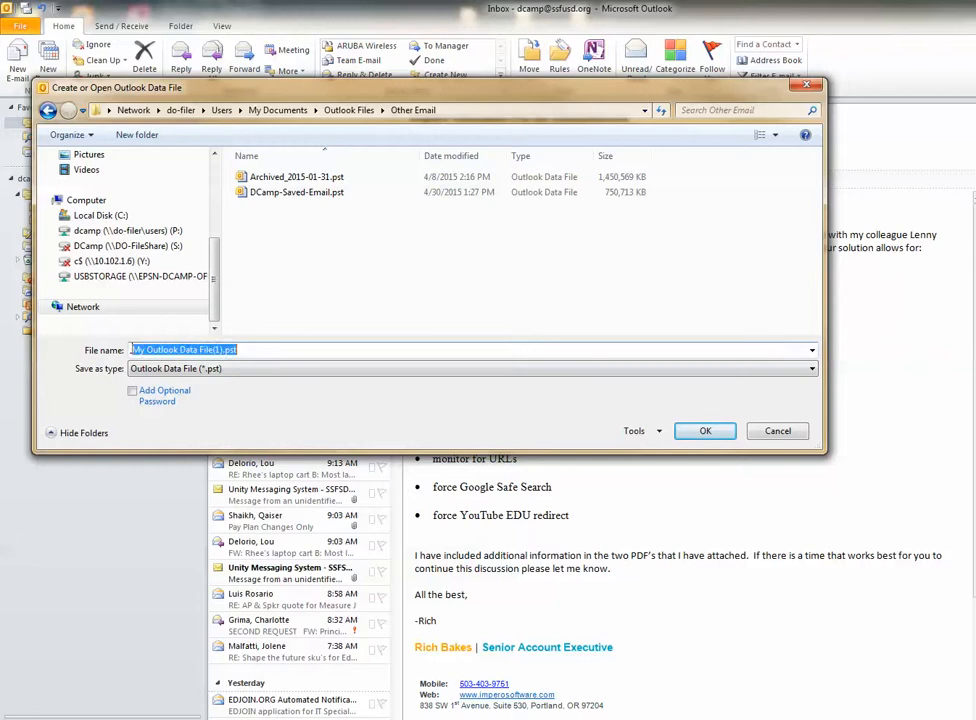
type("Te")
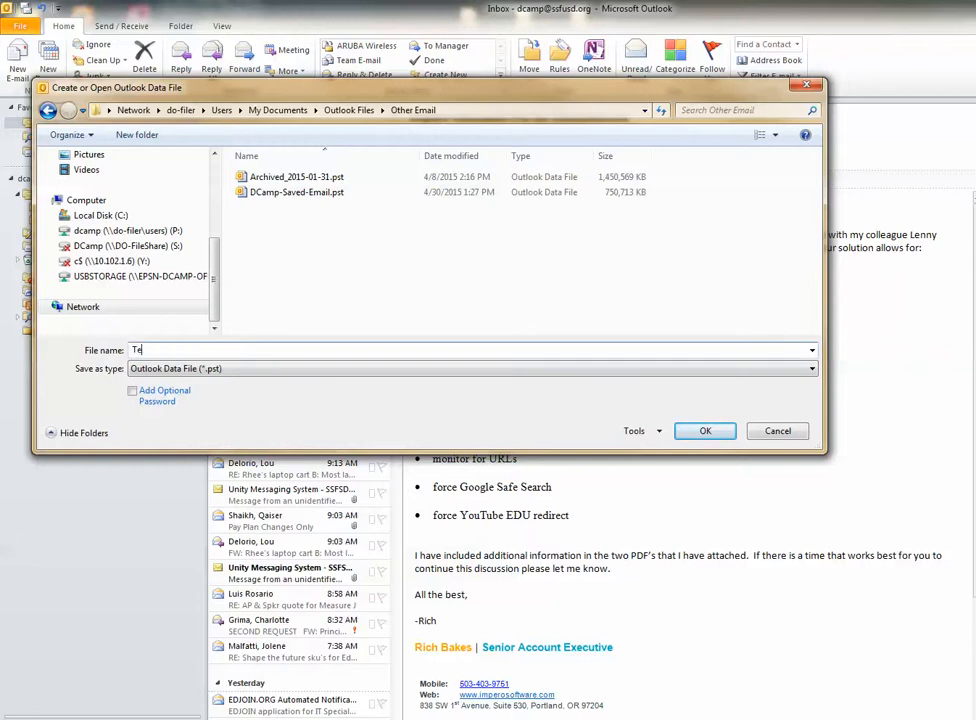
type("st-Archive.pst")
left_click(703, 432)
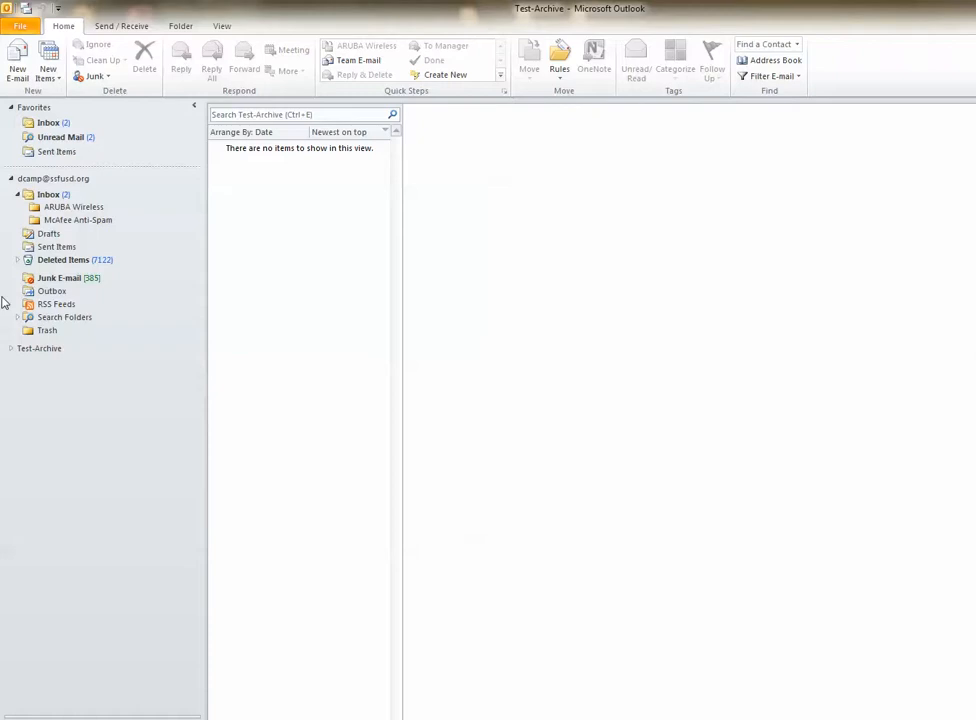
Create a mail folder named Inbox-Archive under the Test-Archive data file and open it.
left_click(12, 349)
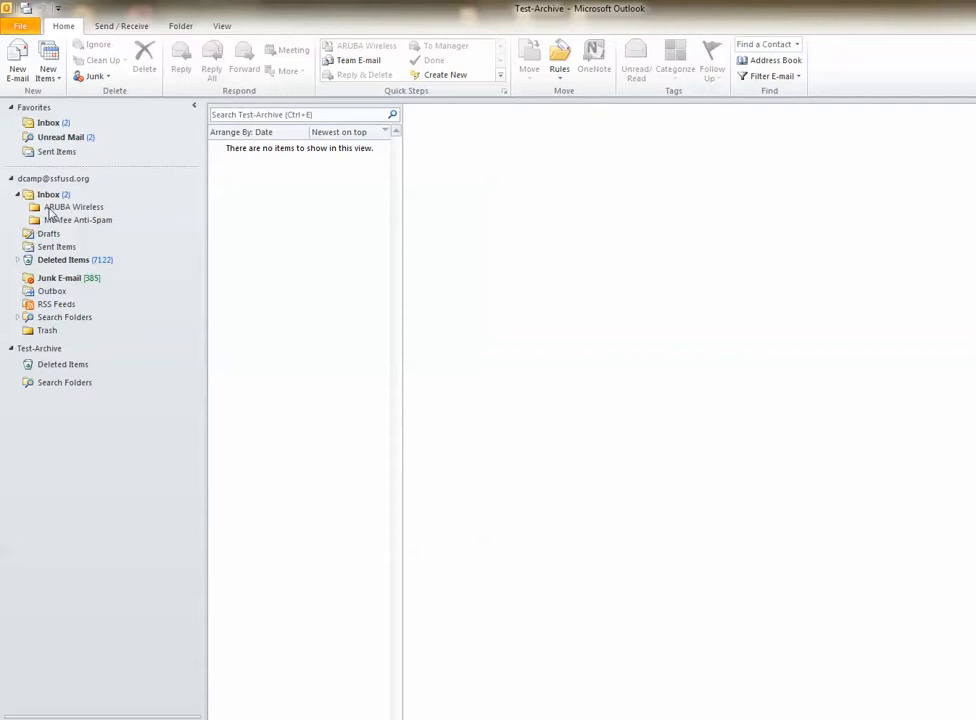
left_click(46, 353)
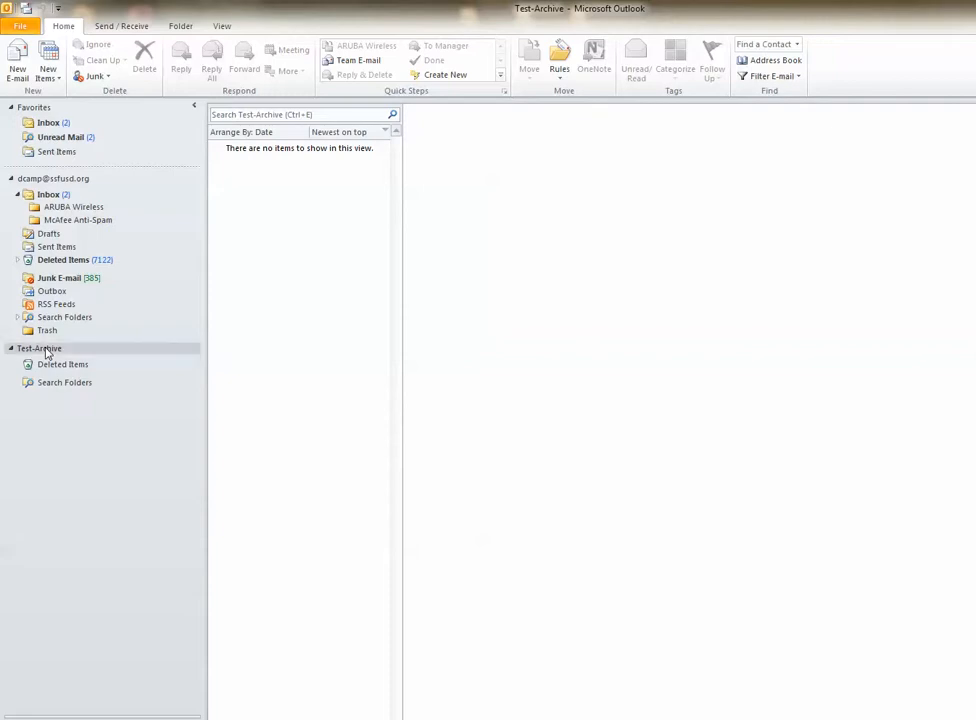
right_click(46, 353)
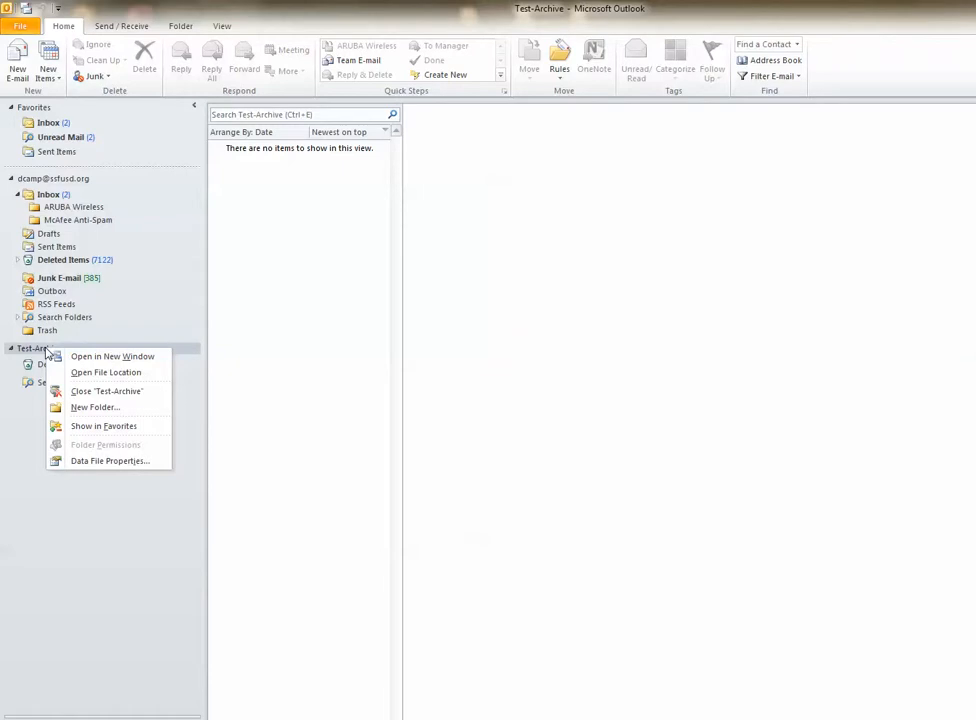
left_click(75, 409)
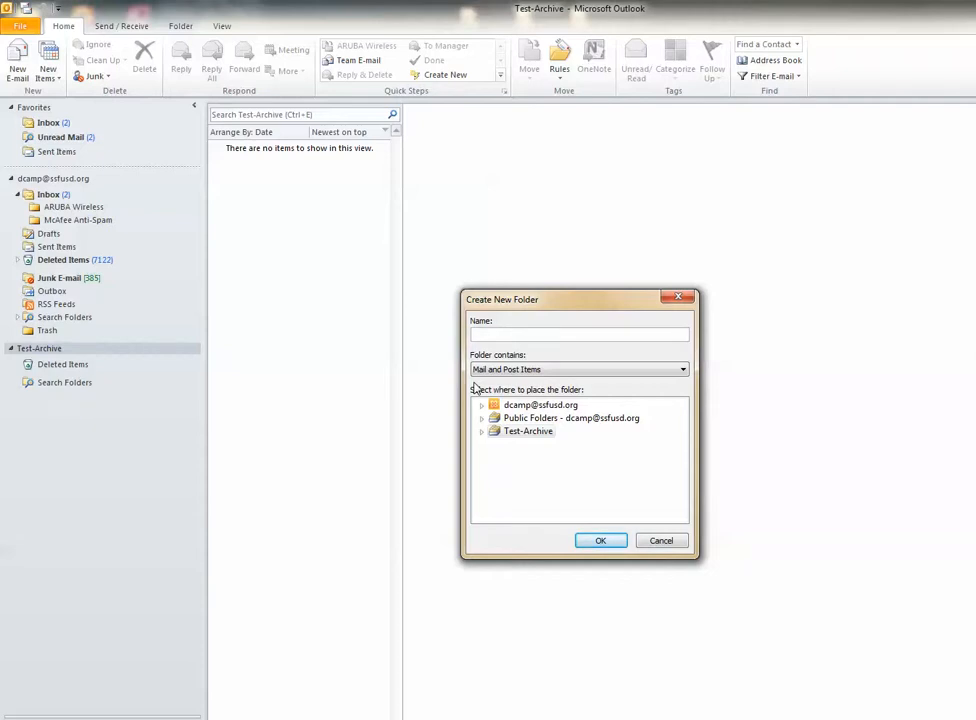
type("1")
type("nbox")
type("-Archive")
left_click(586, 538)
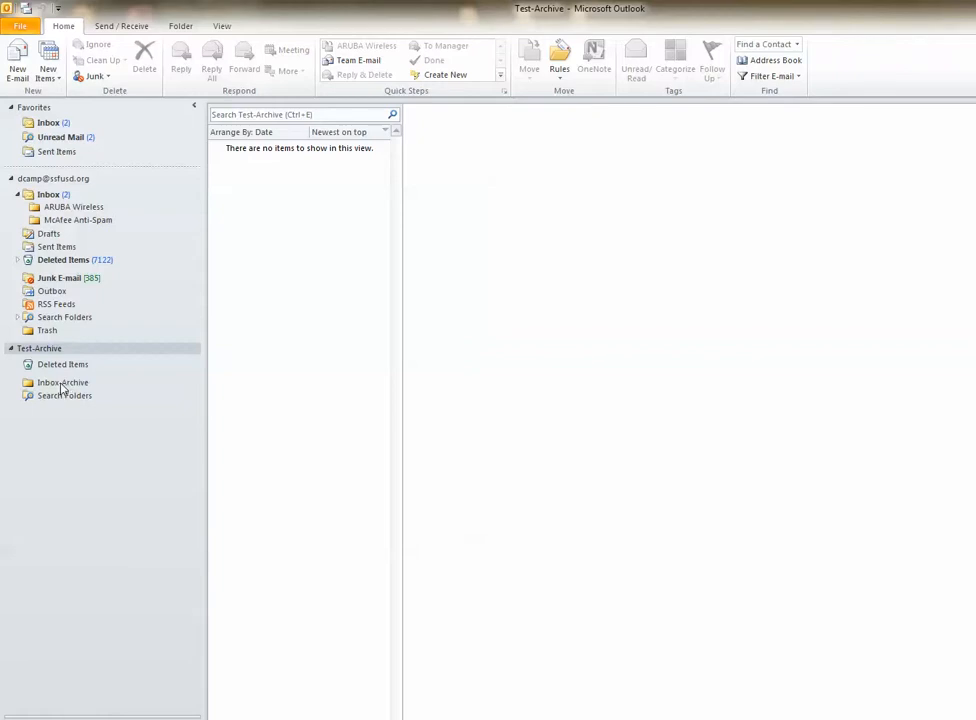
left_click(62, 385)
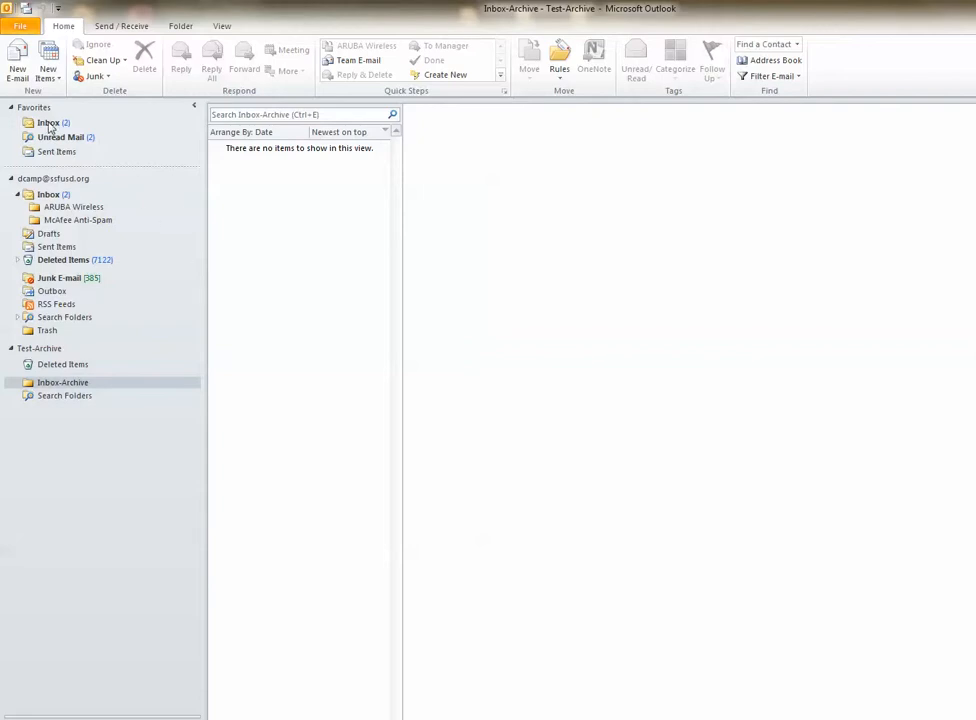
Copy all of today's Inbox messages into the Inbox-Archive folder and open that folder to check the copies.
left_click(47, 195)
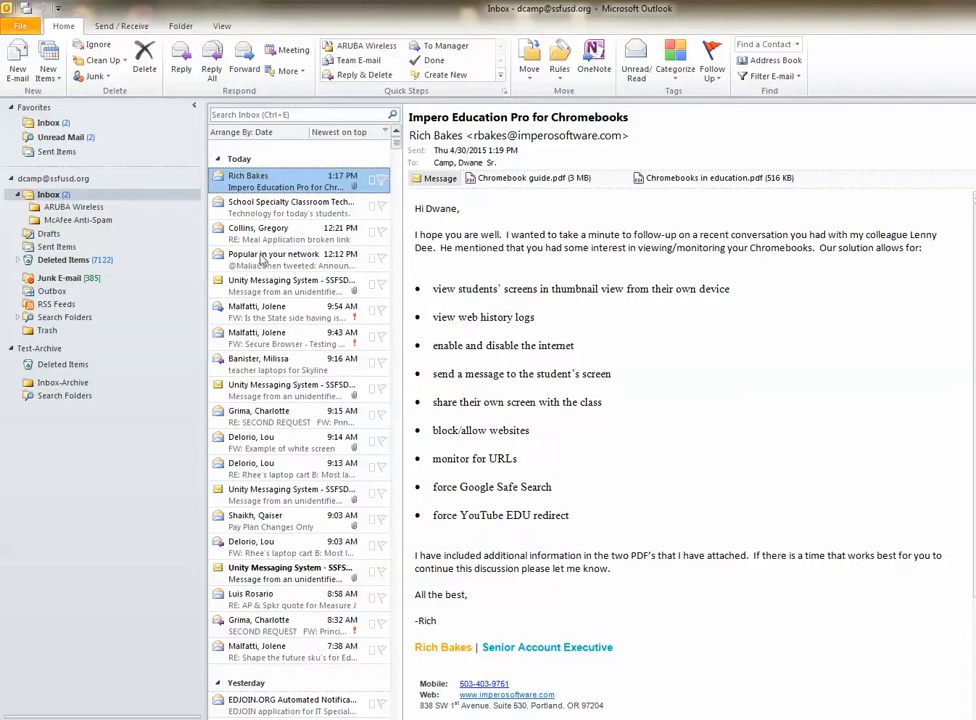
scroll(271, 582, "down", 3)
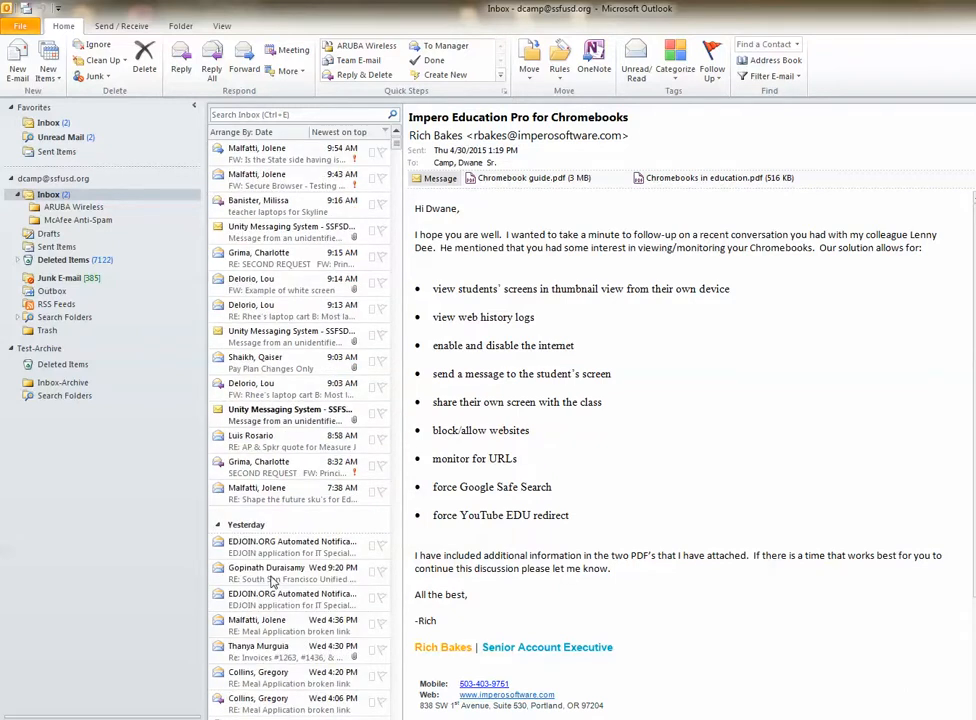
scroll(249, 478, "up", 3)
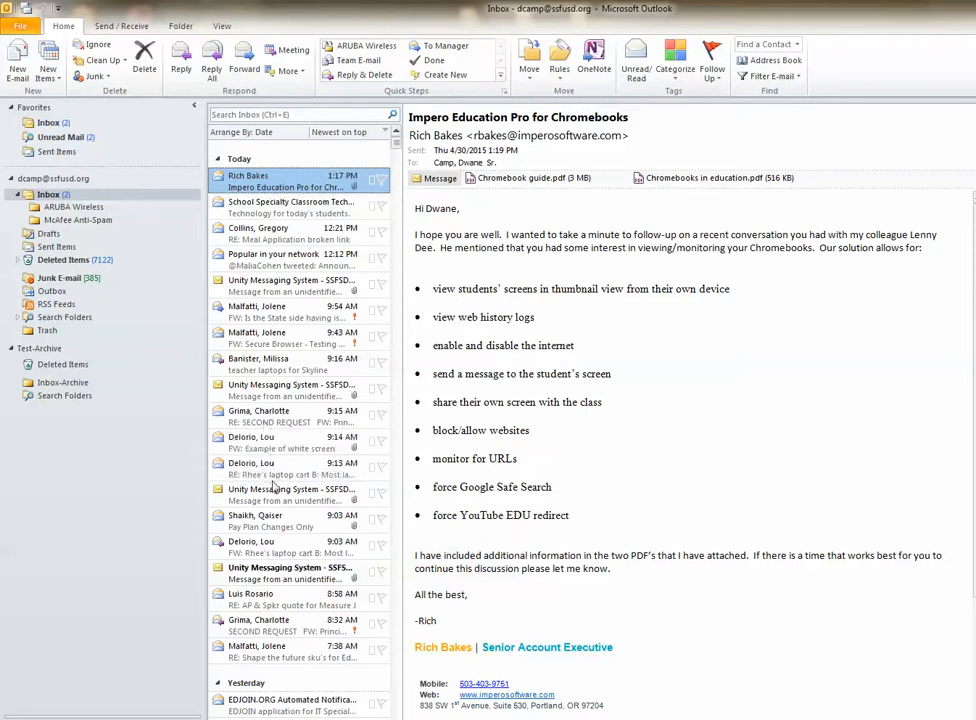
left_click(253, 654, "shift")
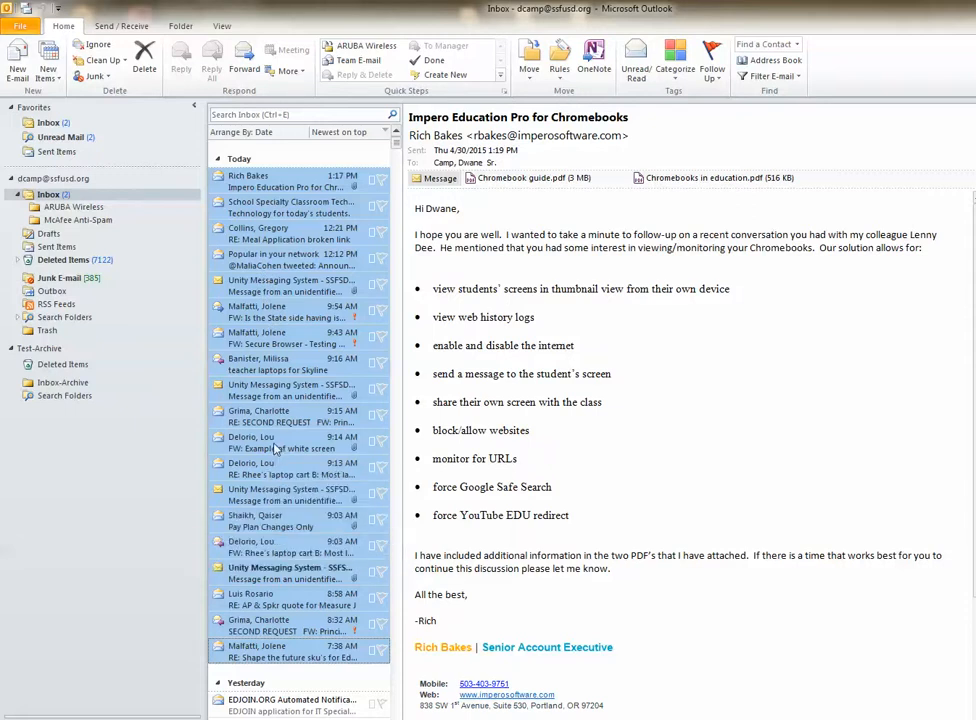
left_click_drag(242, 443, 76, 385)
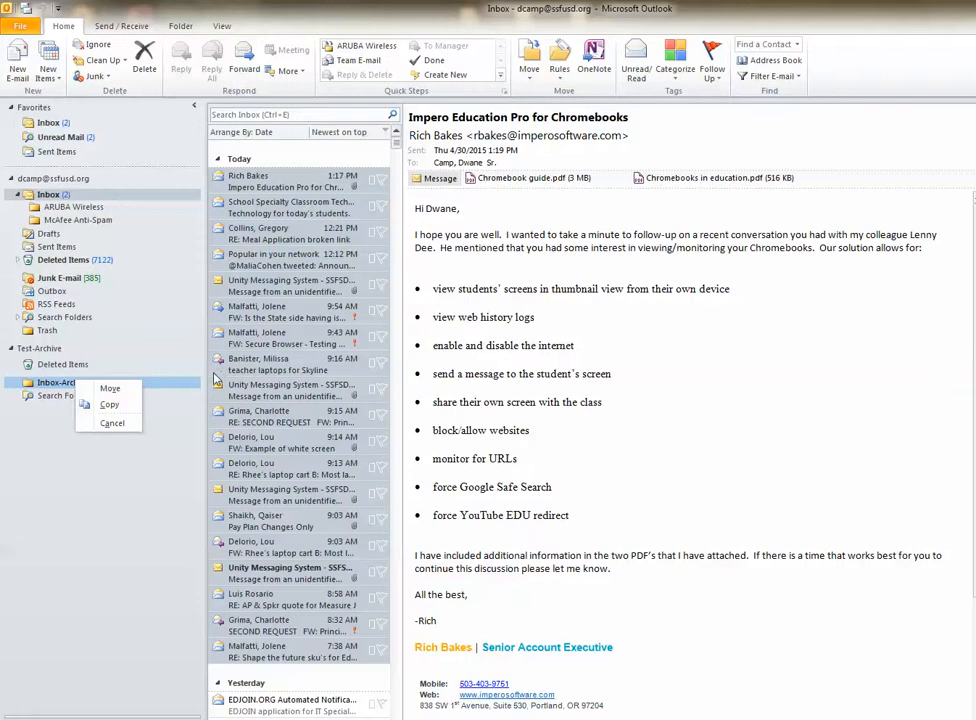
left_click(110, 405)
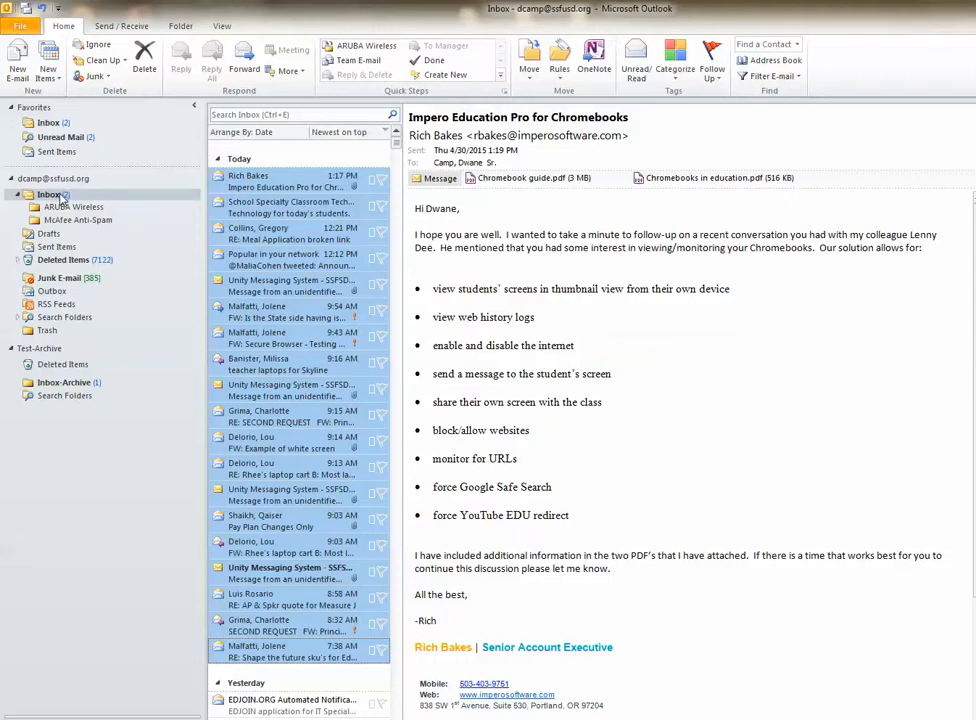
left_click(60, 384)
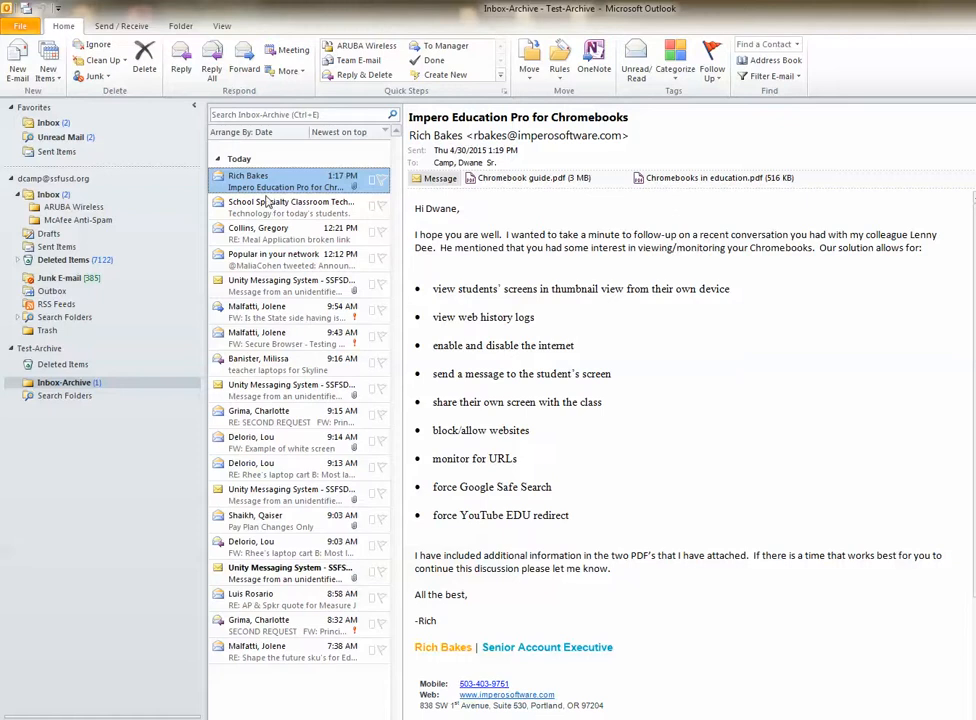
Delete all of today's messages from the mailbox's Inbox.
left_click(48, 195)
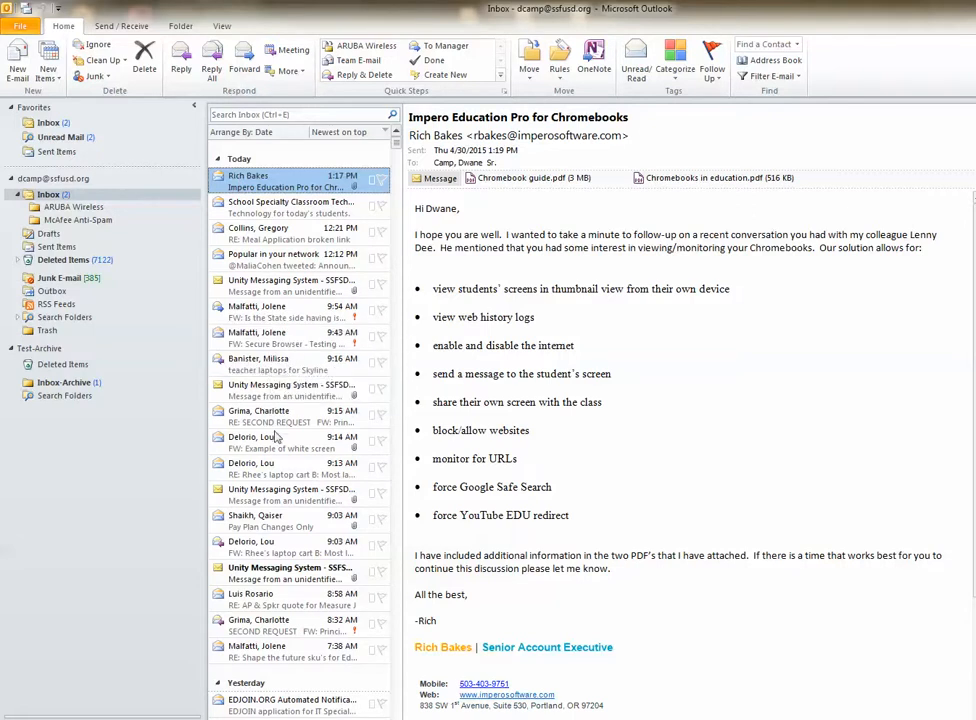
left_click(257, 652, "shift")
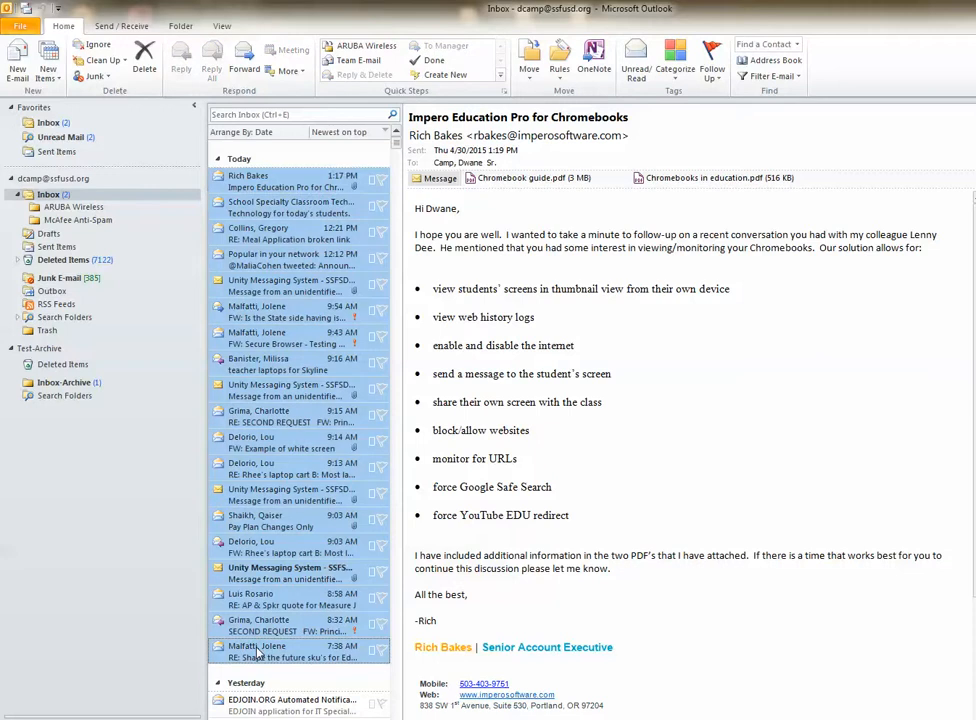
left_click(144, 58)
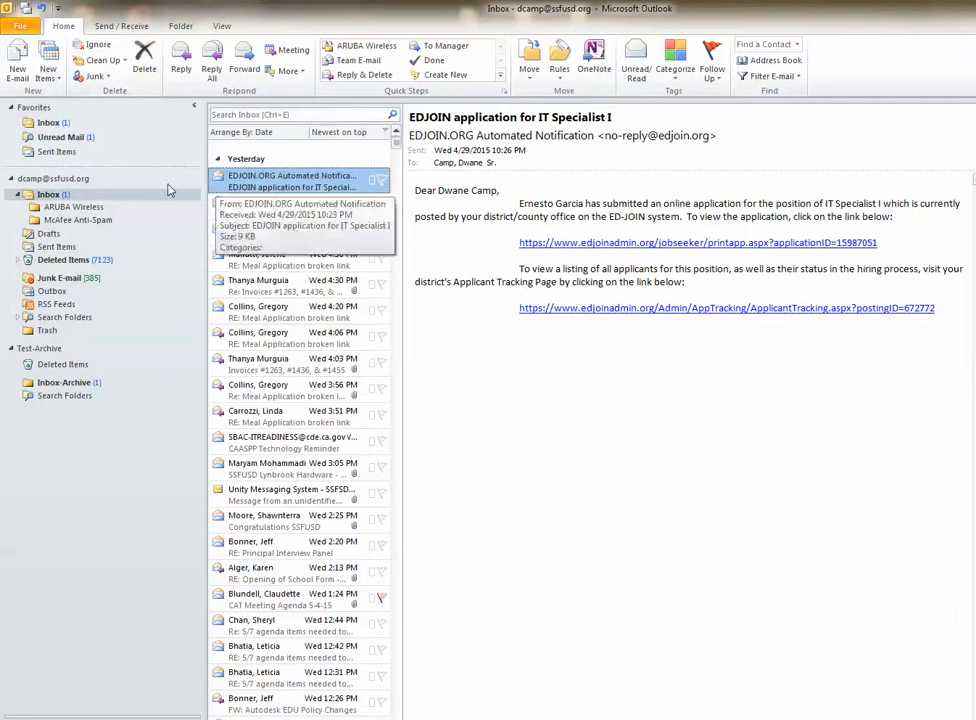
Move all messages from Inbox-Archive back to the mailbox's Inbox and open the Inbox to check them.
left_click(70, 383)
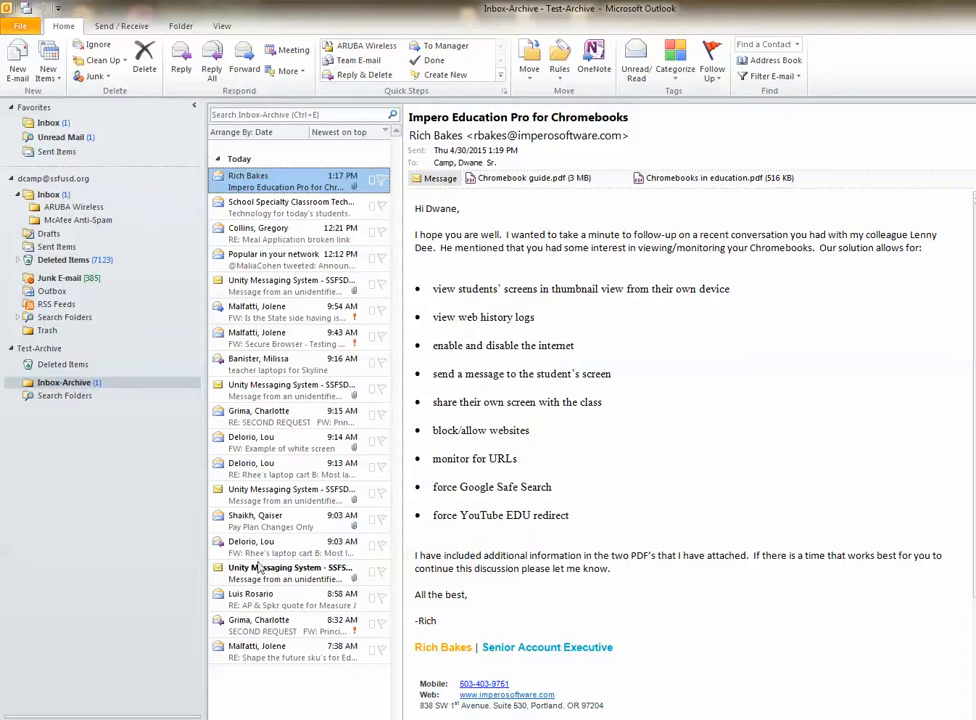
left_click(253, 652, "shift")
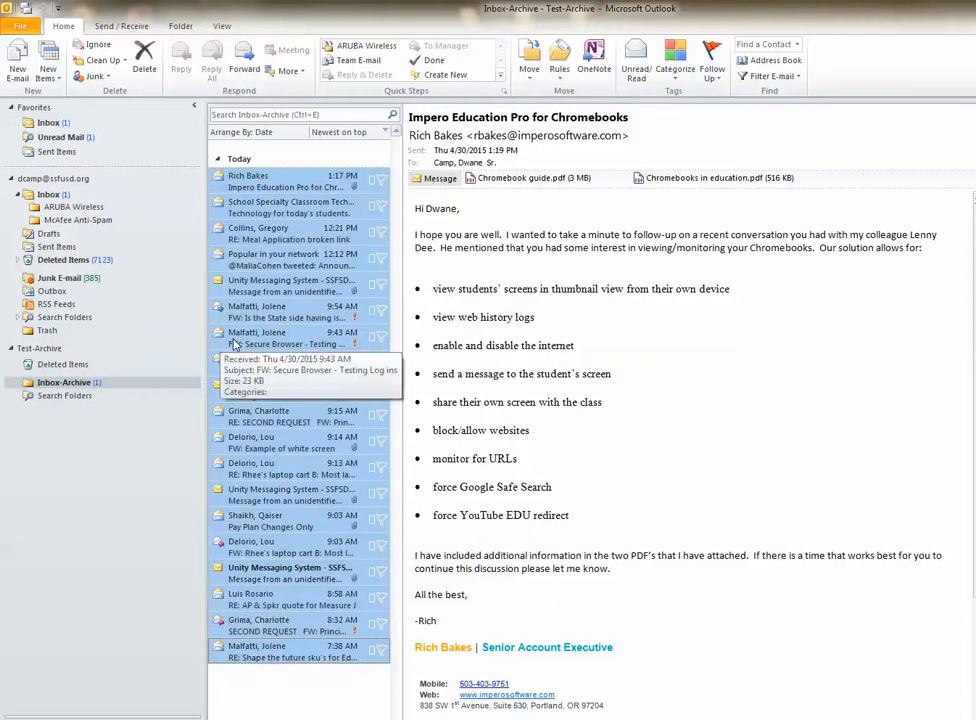
left_click_drag(238, 338, 62, 194)
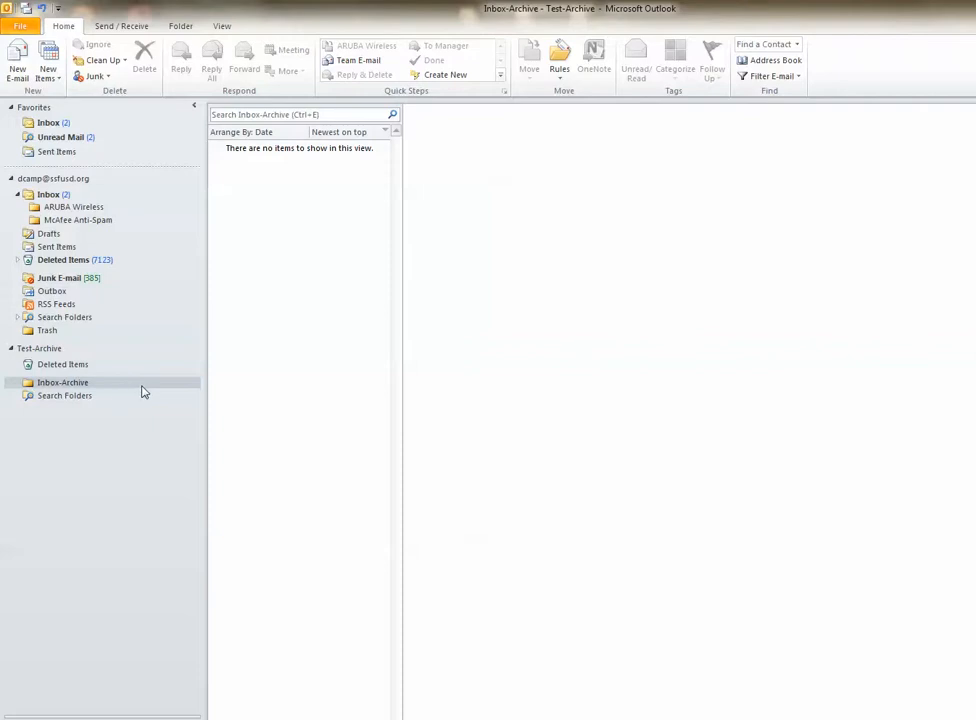
left_click(48, 196)
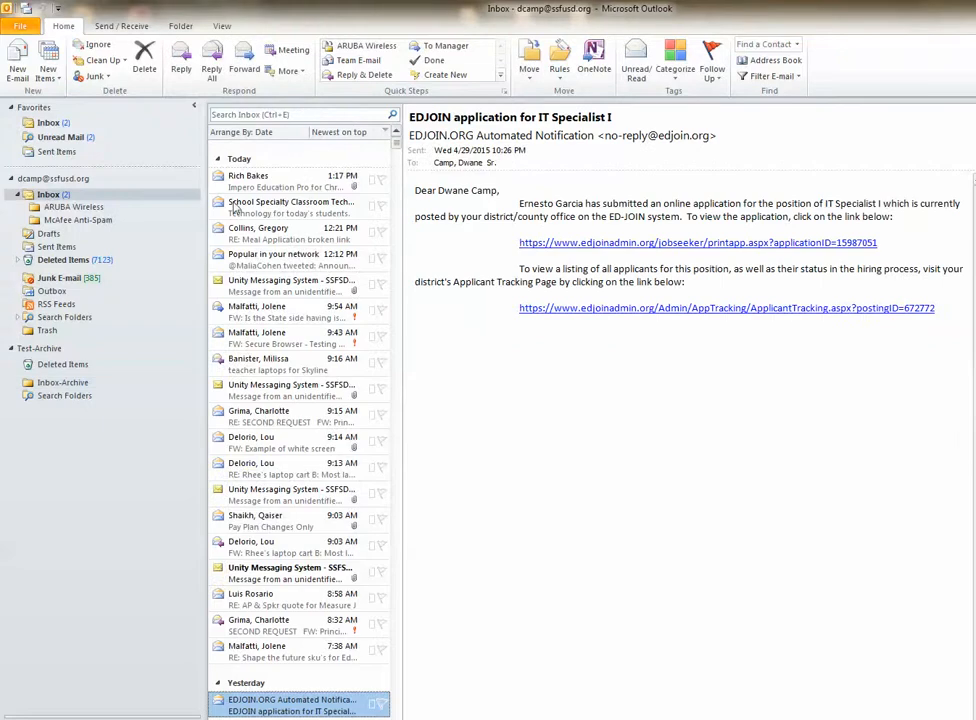